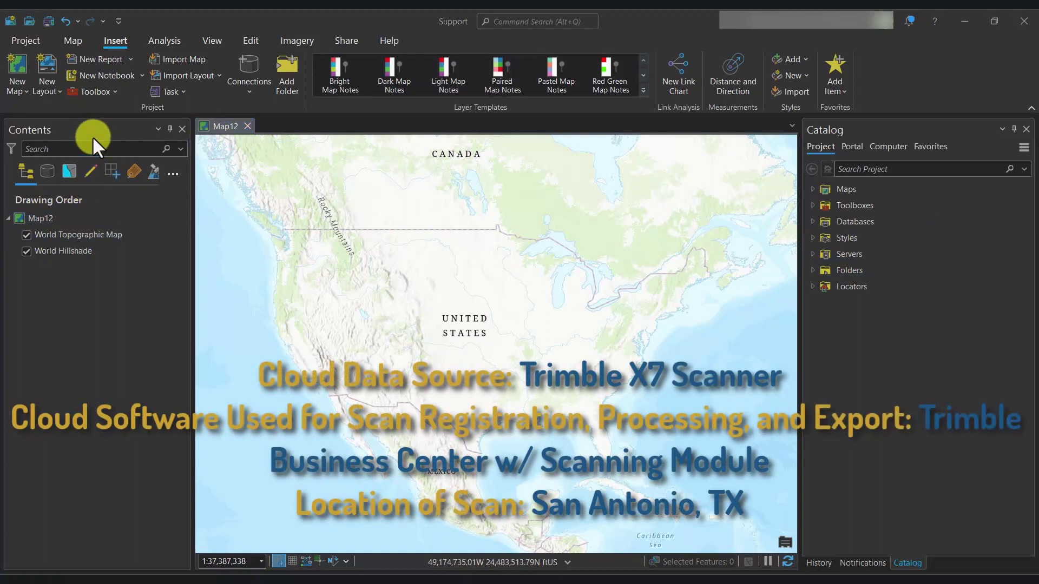
Step: Create a new local scene and select X7 Scan.las under Folders > Downloads > X7 Scan Data
left_click(17, 91)
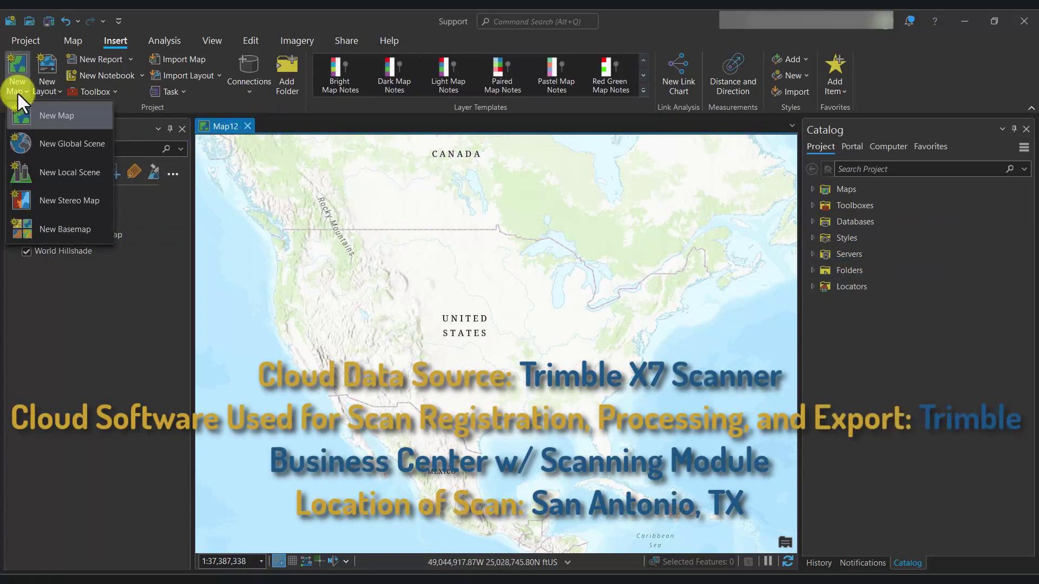
left_click(70, 176)
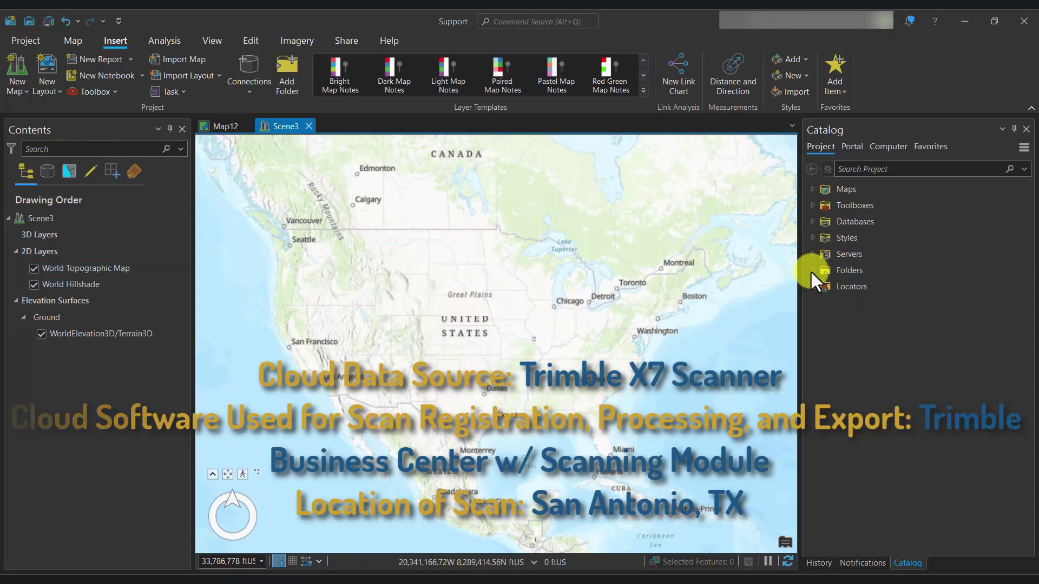
left_click(811, 270)
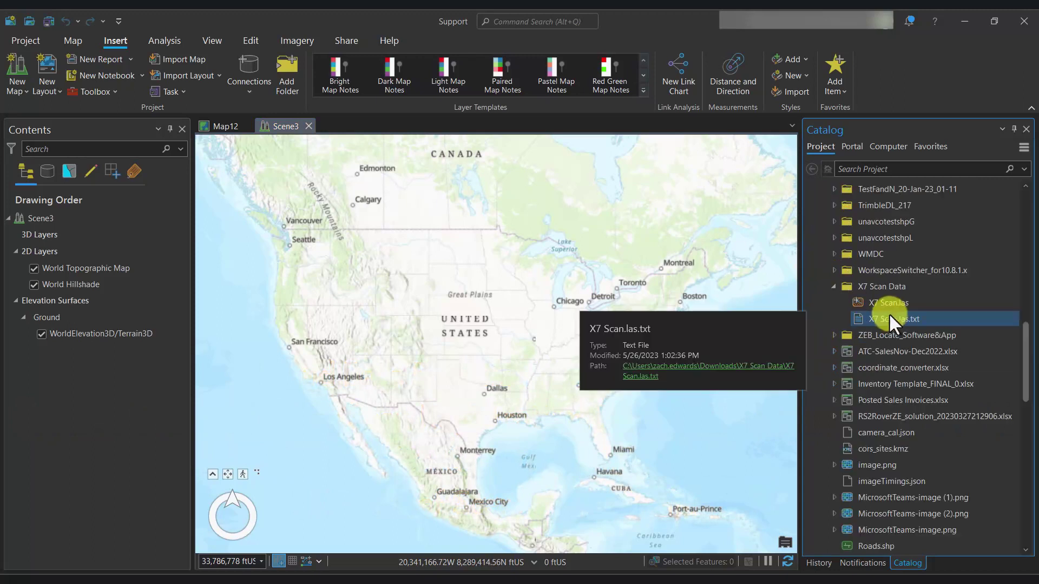
left_click(894, 305)
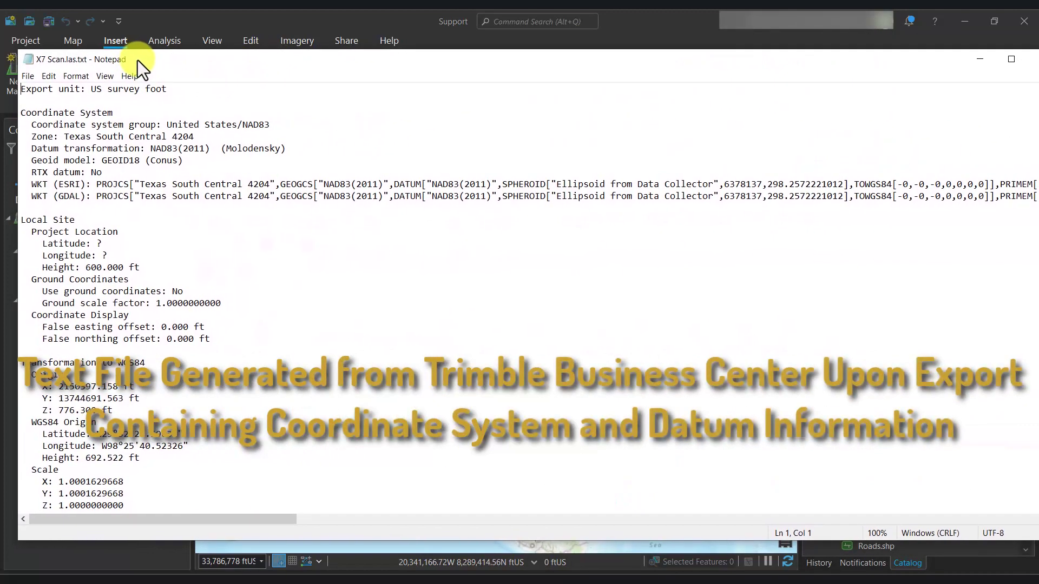
left_click_drag(138, 61, 142, 62)
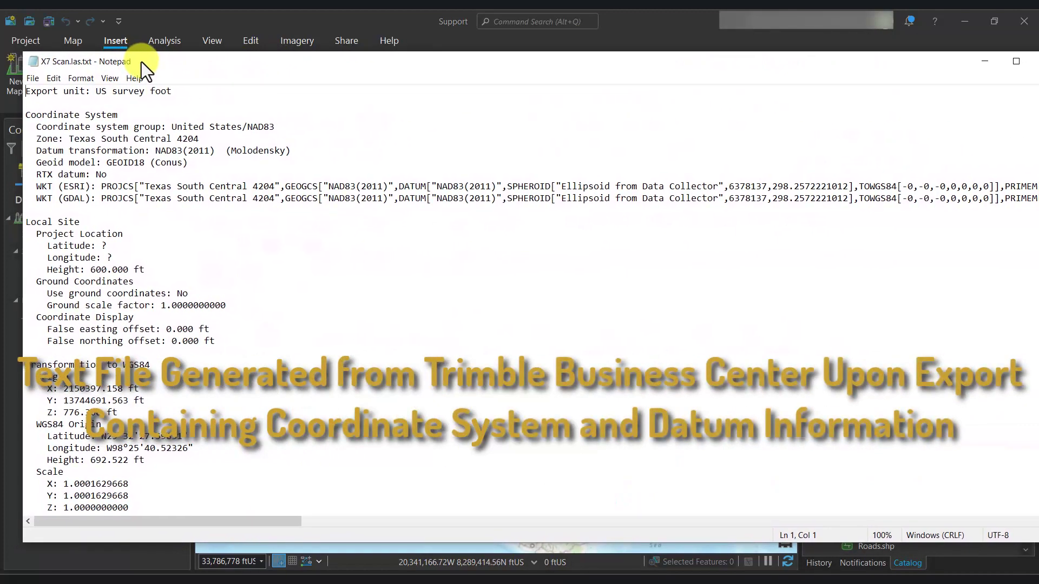
left_click(984, 61)
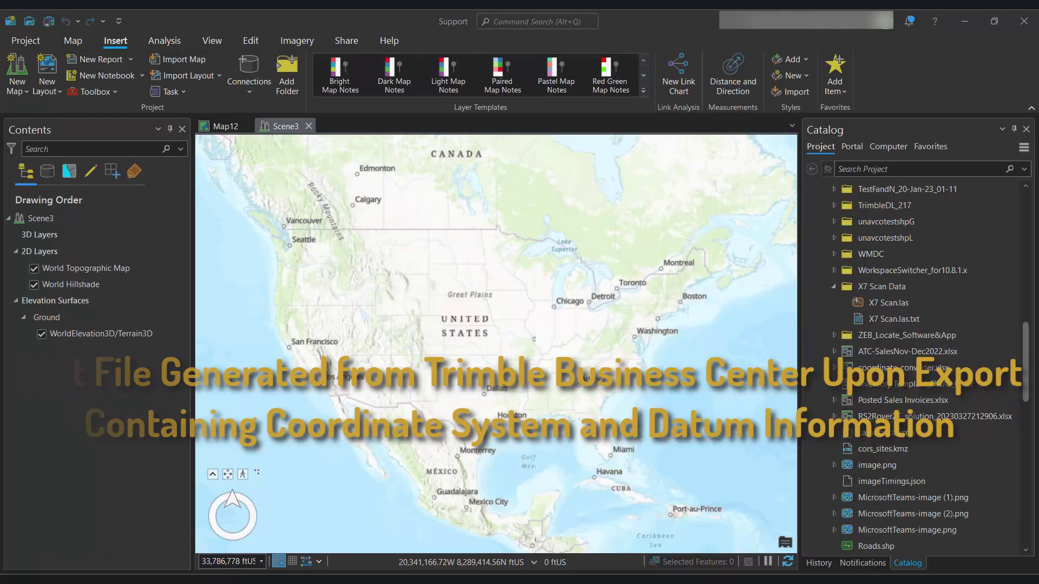
Step: Compare X7 Scan.las's horizontal (StatePlane Texas South Central, WKID 6588) and vertical (NAVD88 height) coordinate systems
right_click(885, 305)
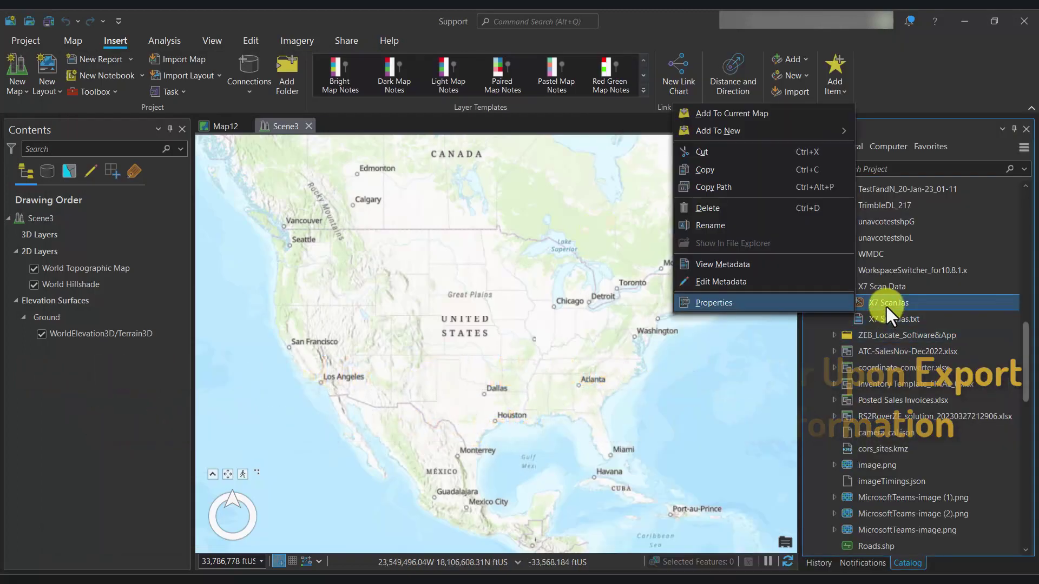
left_click(849, 303)
left_click(404, 250)
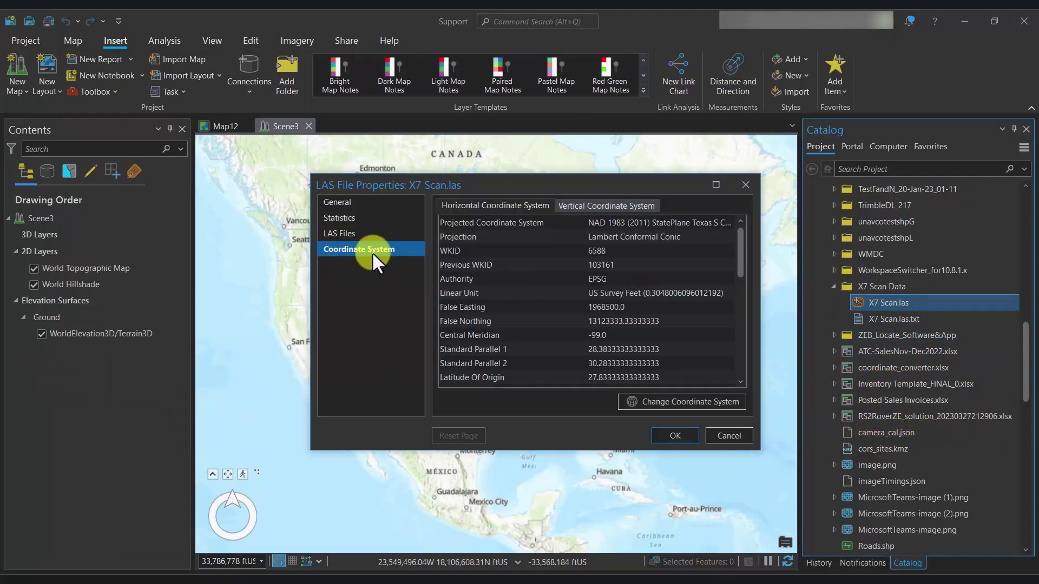
left_click(592, 209)
left_click(531, 204)
left_click(592, 206)
left_click(525, 204)
left_click(590, 204)
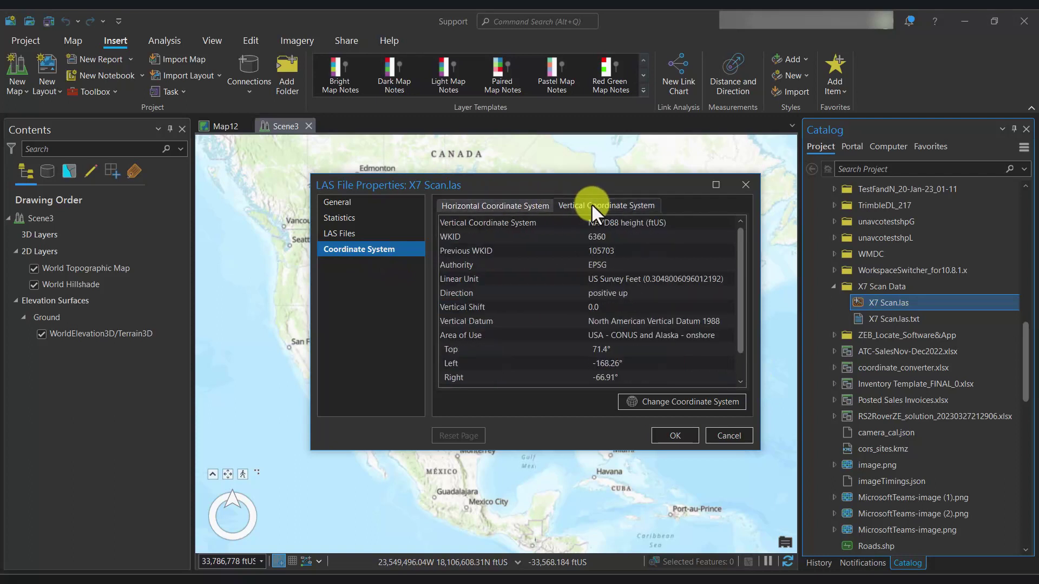
left_click(500, 205)
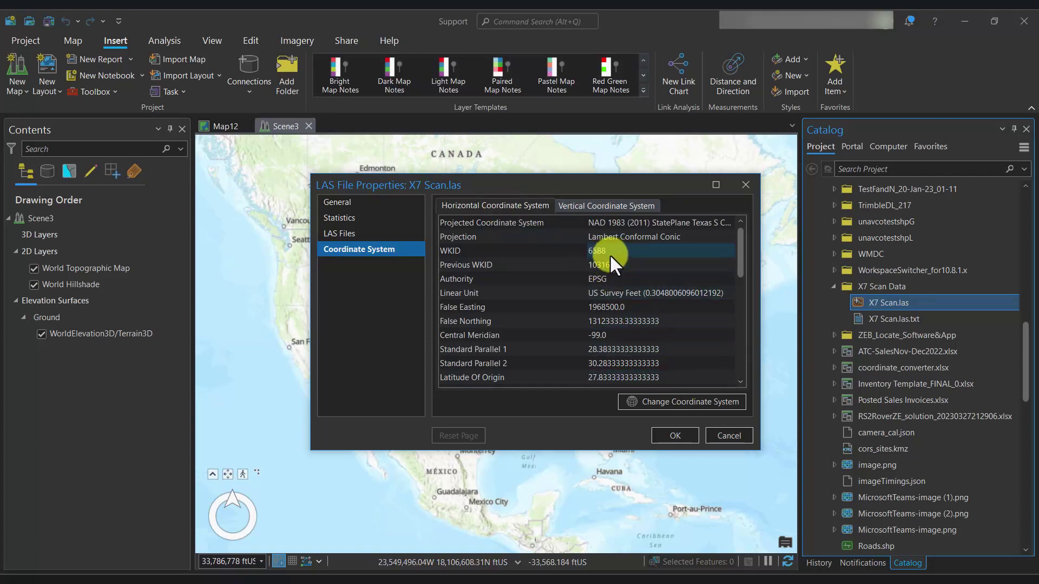
Step: Set the XY coordinate system to WKID 6588, NAD 1983 (2011) StatePlane Texas S Central FIPS 4204 (US Feet)
left_click(675, 404)
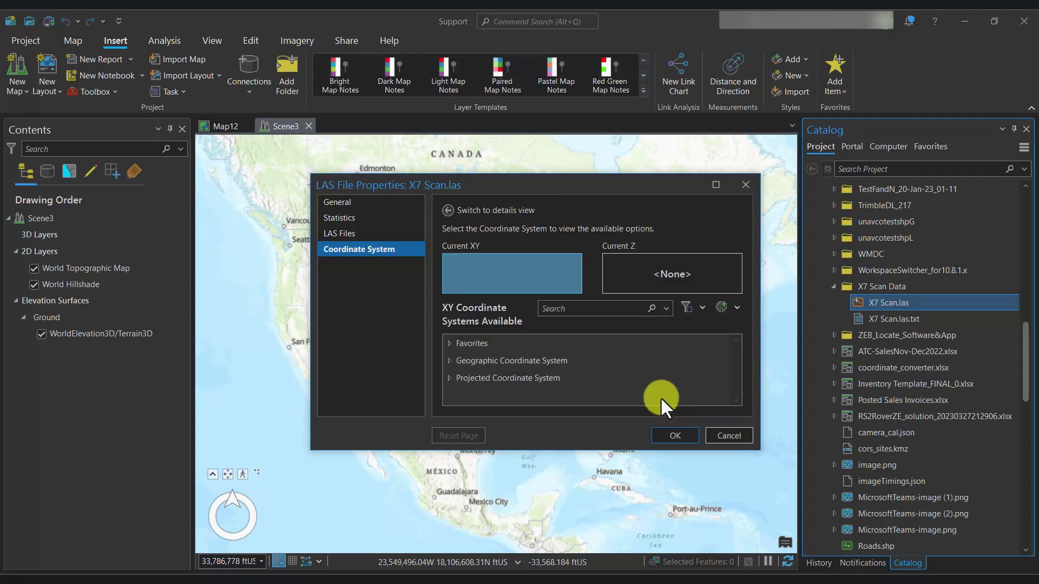
left_click(569, 309)
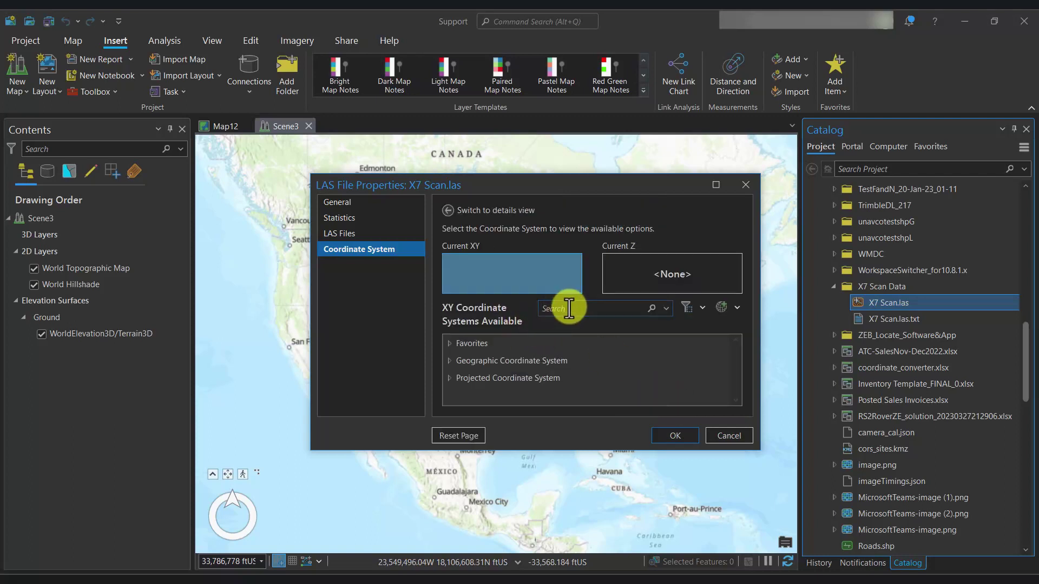
type("6588")
key("Return")
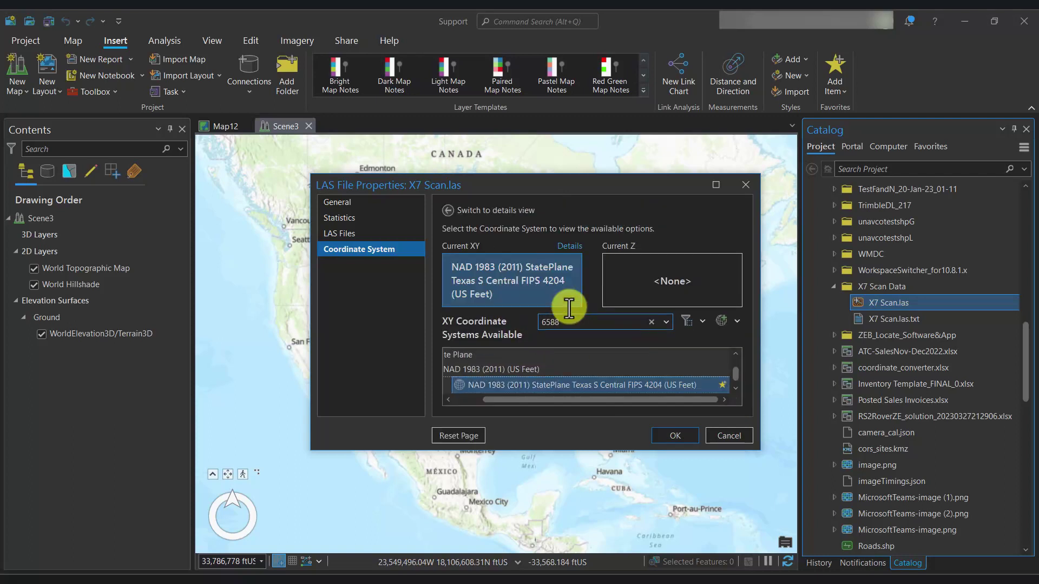
Step: Set the Z coordinate system to NAVD88 height (ftUS), WKID 6360, and save the change
left_click(672, 279)
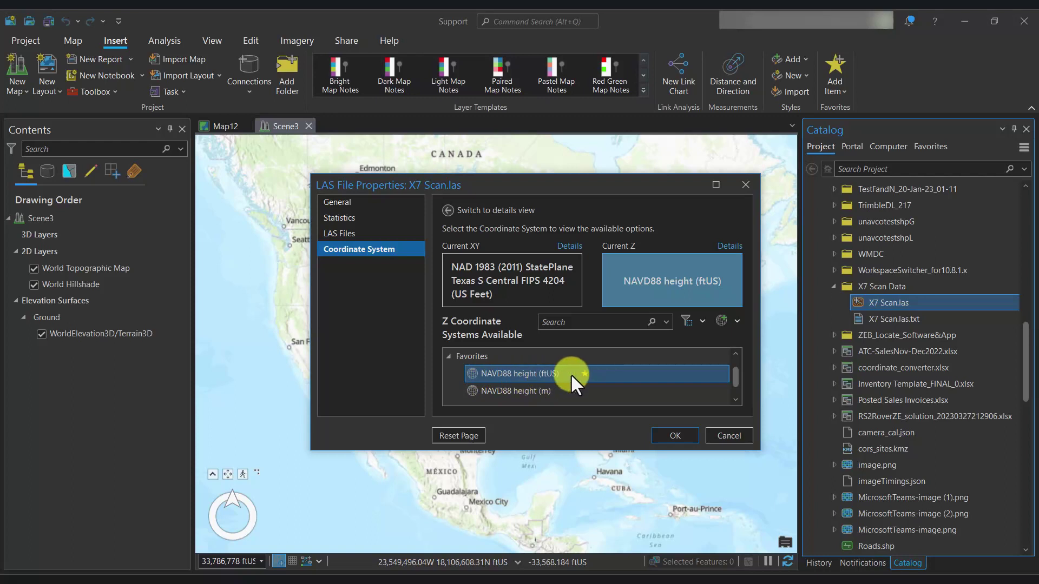
left_click(729, 246)
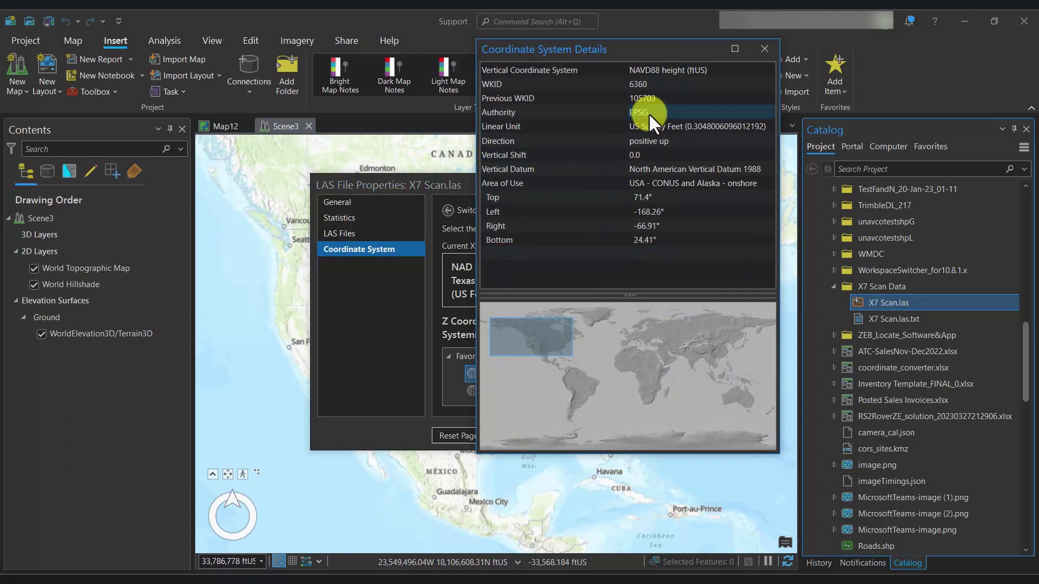
left_click(764, 49)
left_click(616, 328)
type("6360")
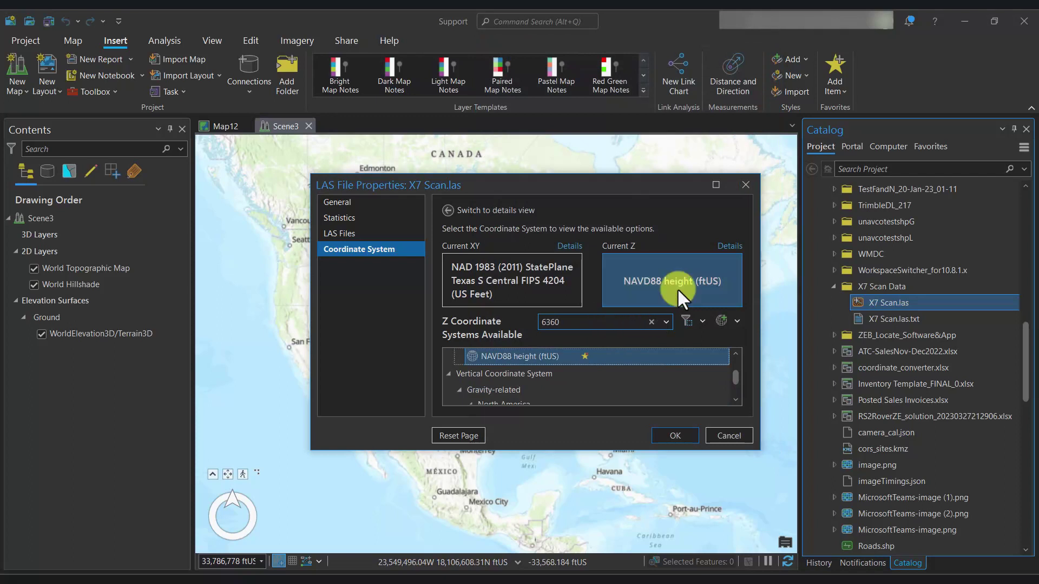
left_click(671, 434)
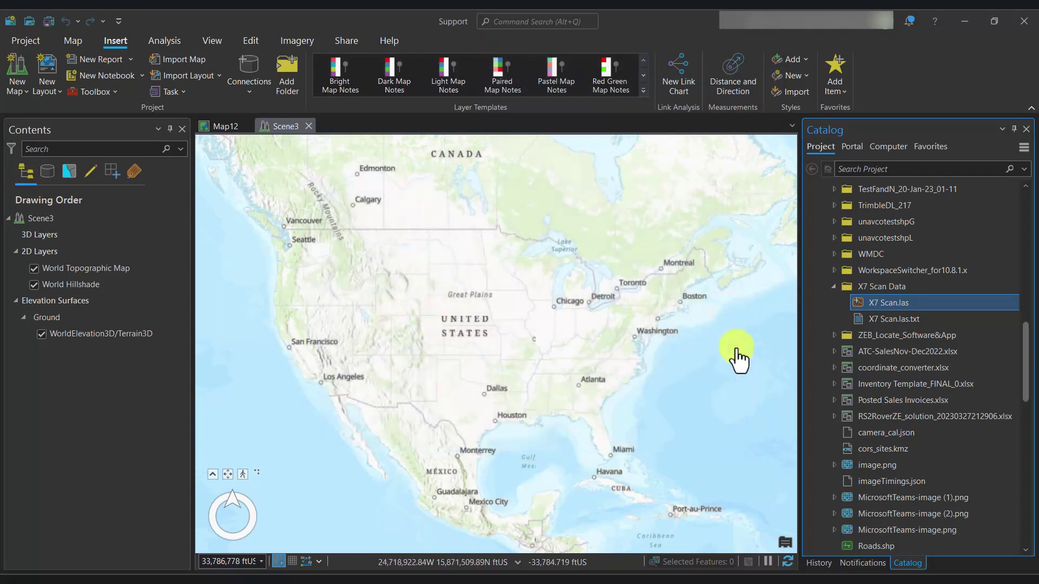
Step: Add the X7 Scan.las point cloud to the scene and rename Scene3 to X7_Data
left_click_drag(899, 304, 513, 319)
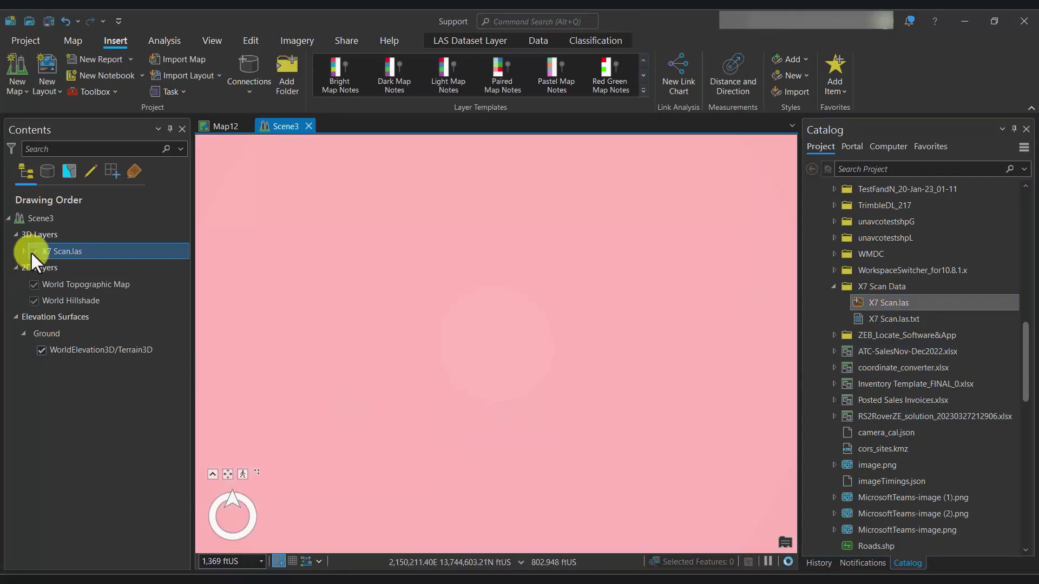
left_click(30, 233)
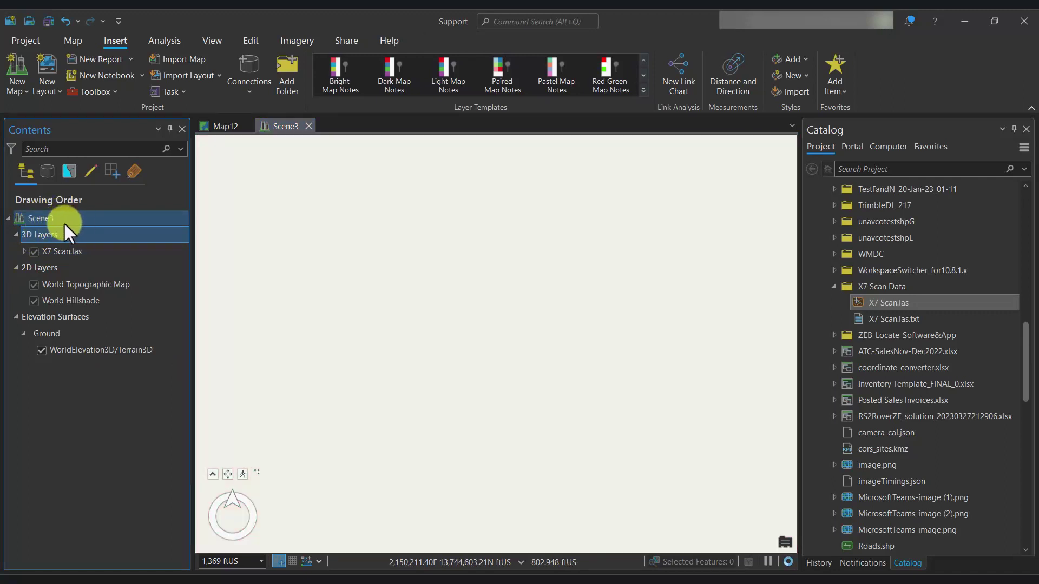
left_click(41, 219)
key("F2")
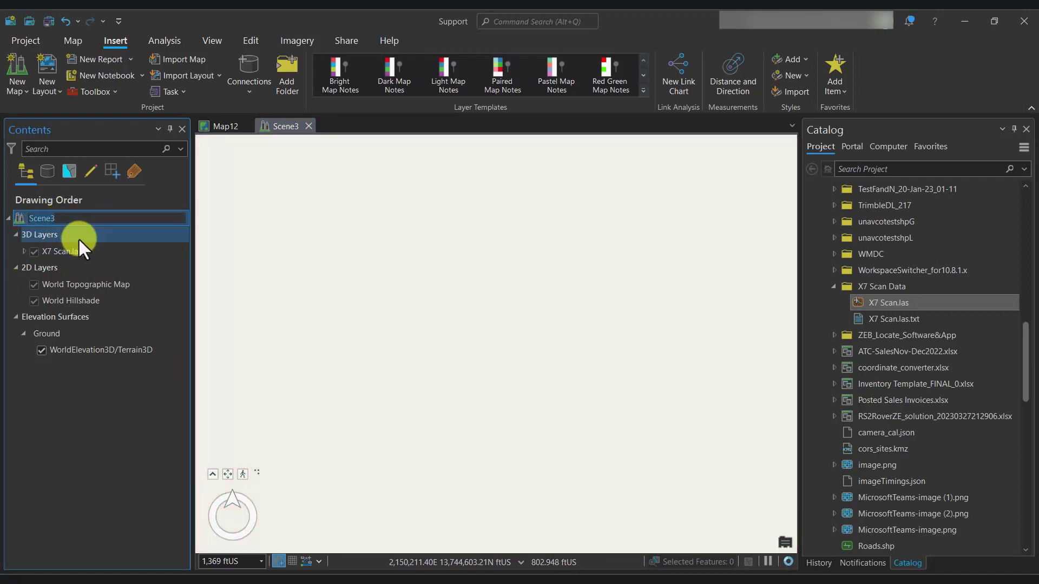
type("X&")
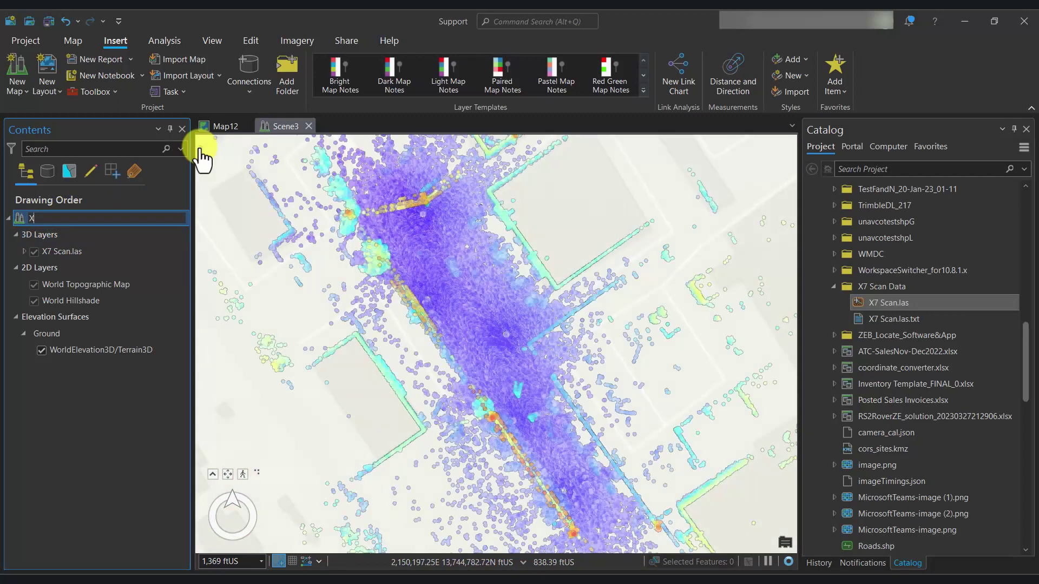
key("BackSpace")
type("7_Data")
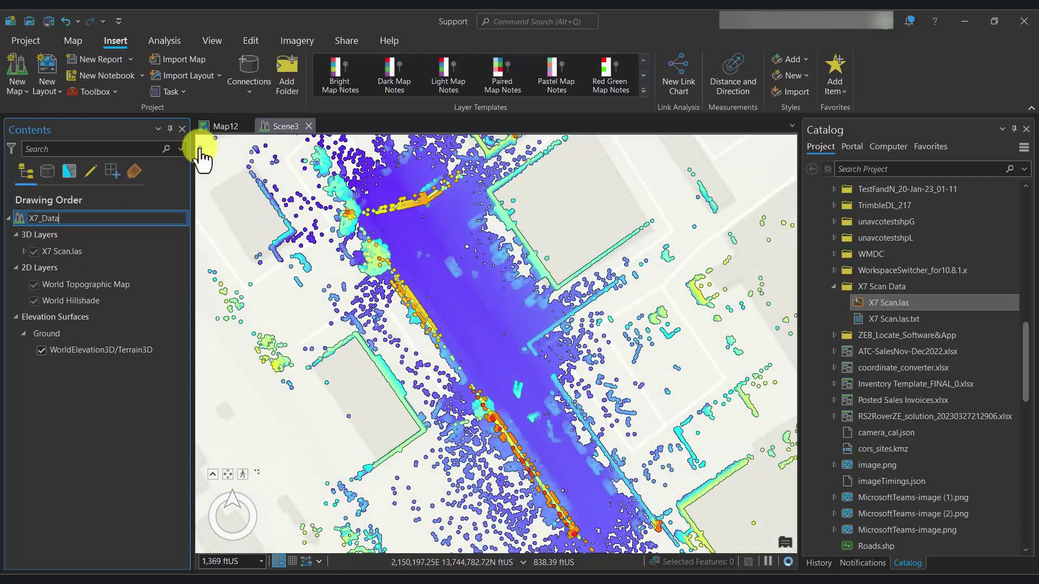
key("Return")
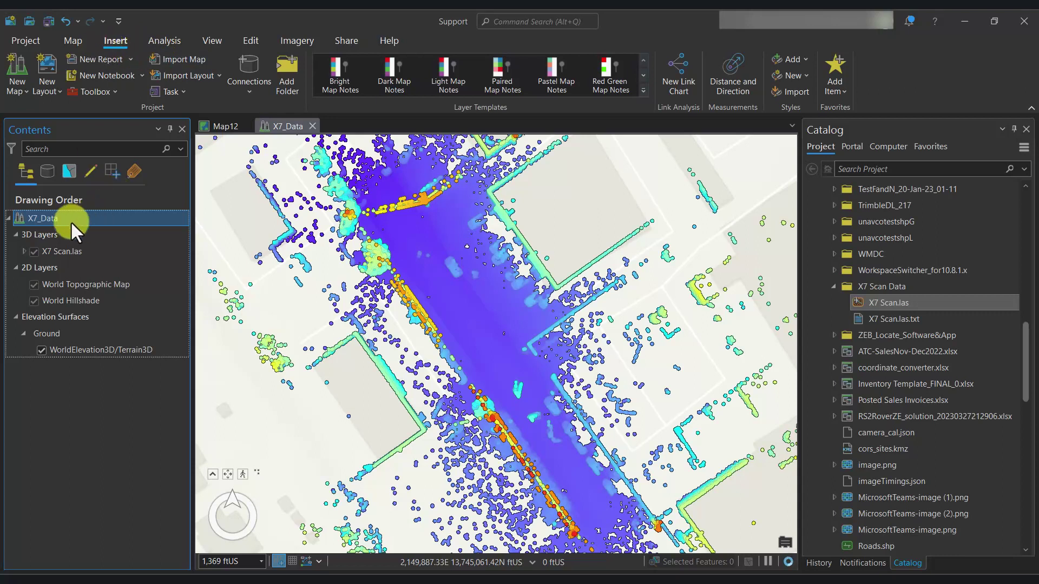
left_click(64, 252)
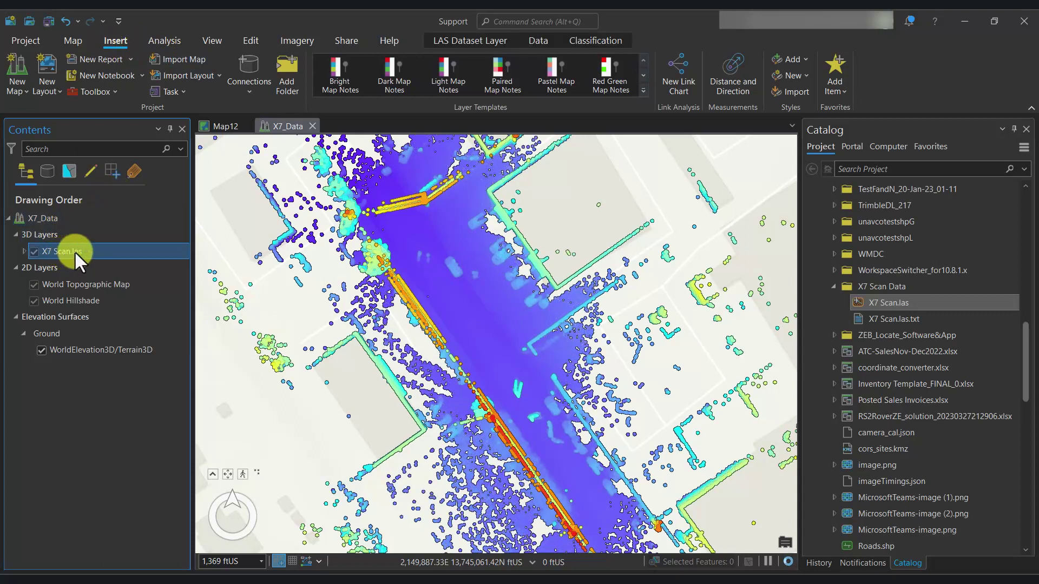
Step: Set the X7 Scan.las point display limit to 23,000,000 points
left_click(466, 40)
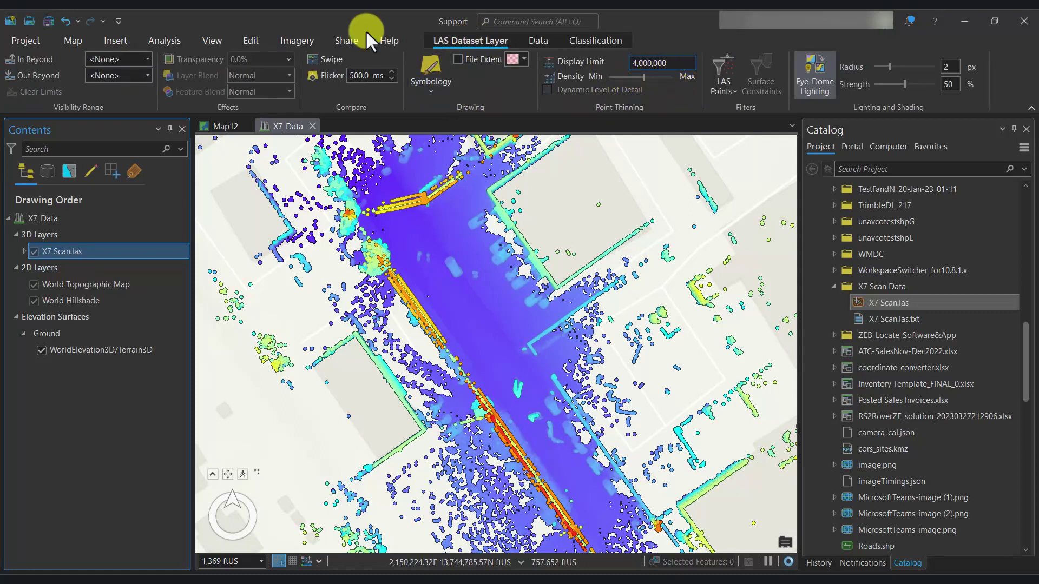
type("23000")
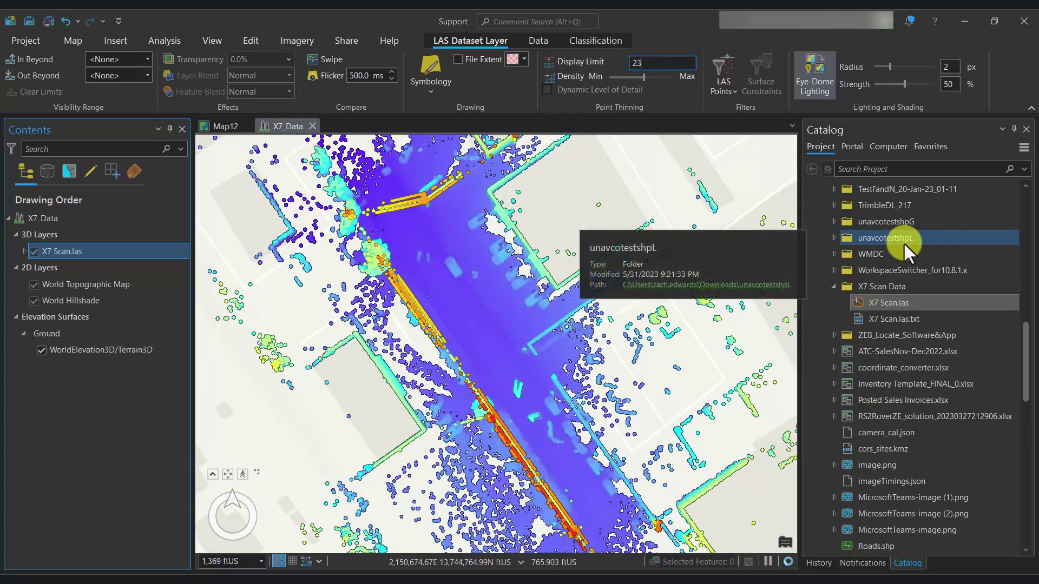
key("Return")
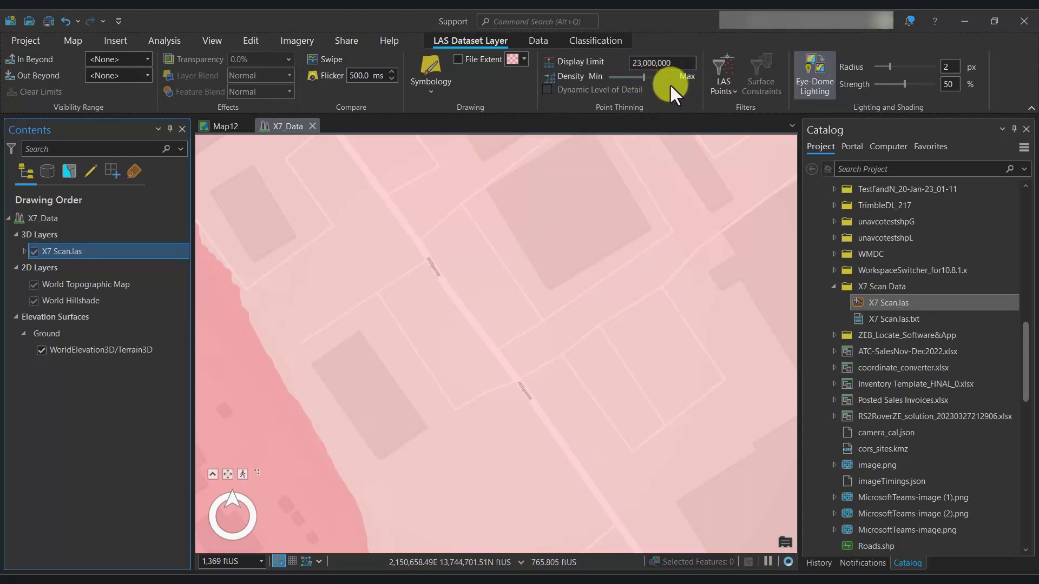
Step: Pause scene drawing and raise the point density slider to Max
left_click(767, 560)
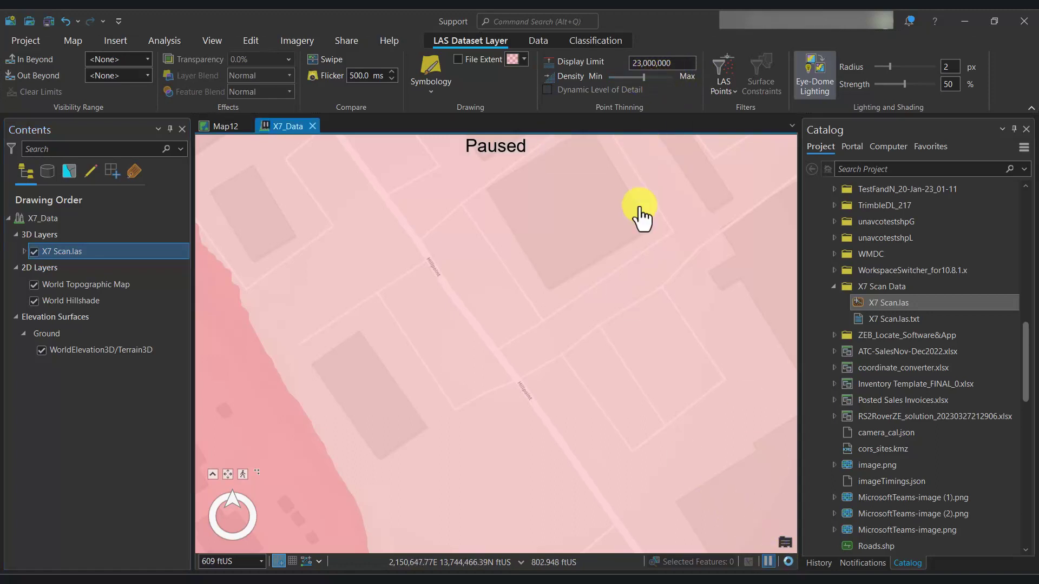
left_click_drag(644, 77, 671, 76)
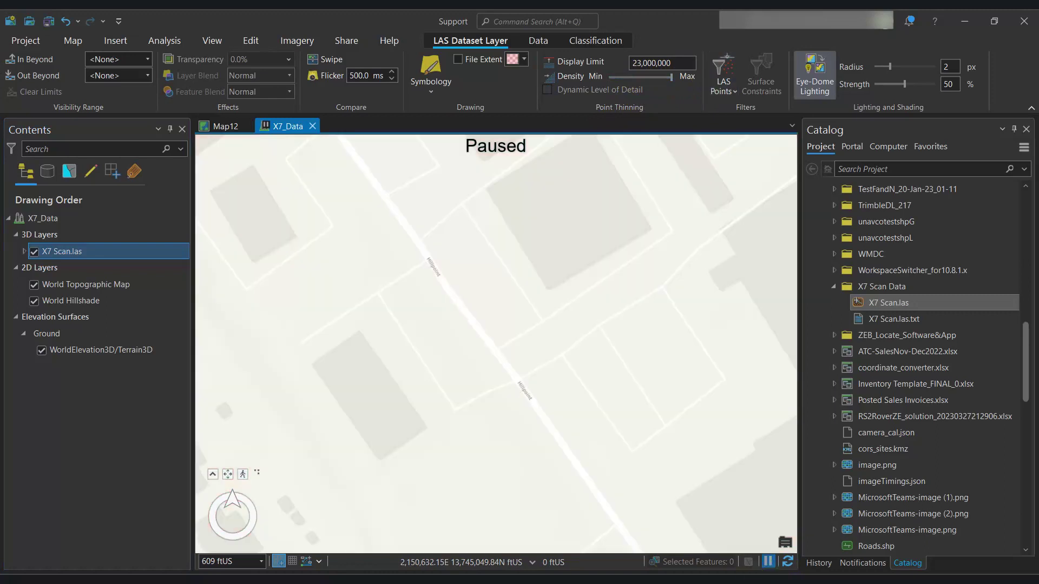
left_click(431, 90)
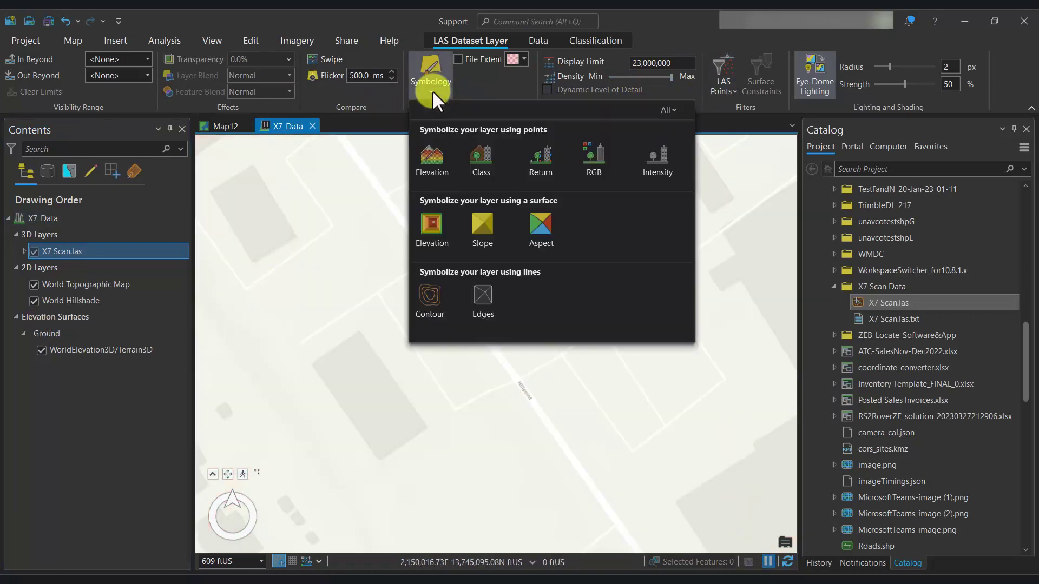
Step: Draw X7 Scan.las by Elevation (classified) using Geometric Interval breaks with 7 classes
left_click(439, 165)
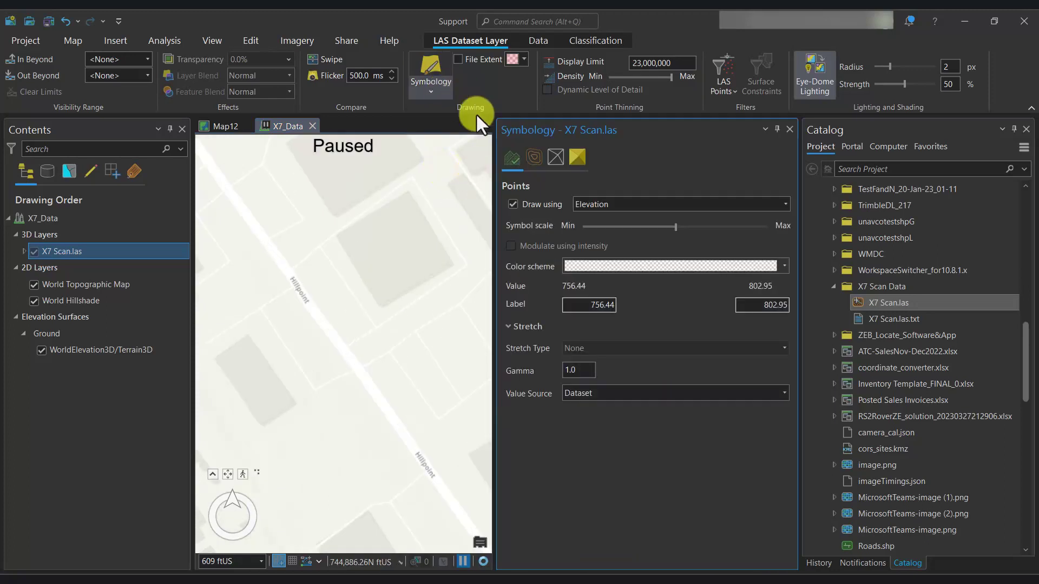
left_click(623, 202)
left_click(621, 233)
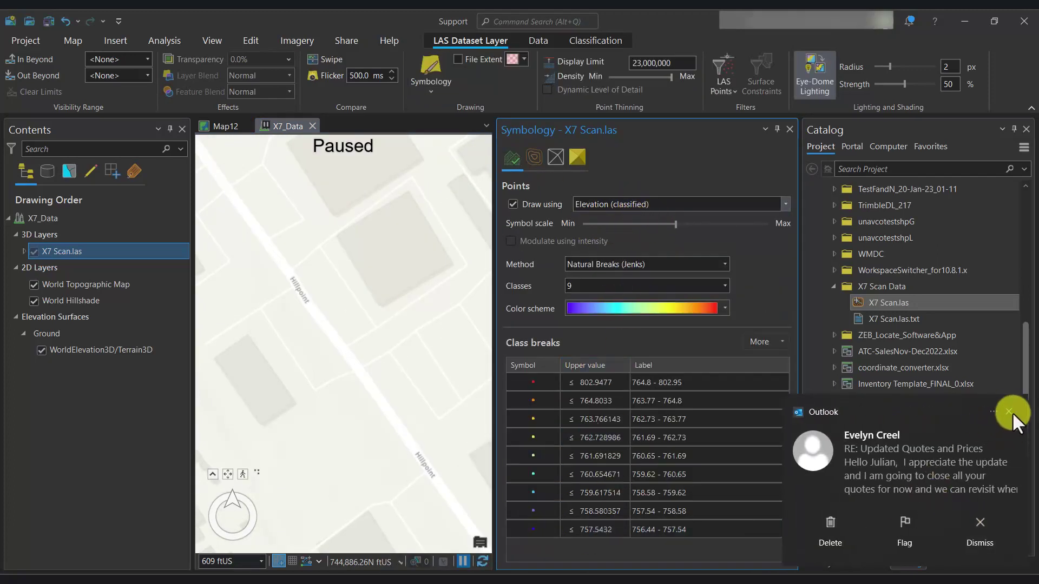
left_click(1010, 411)
left_click(616, 264)
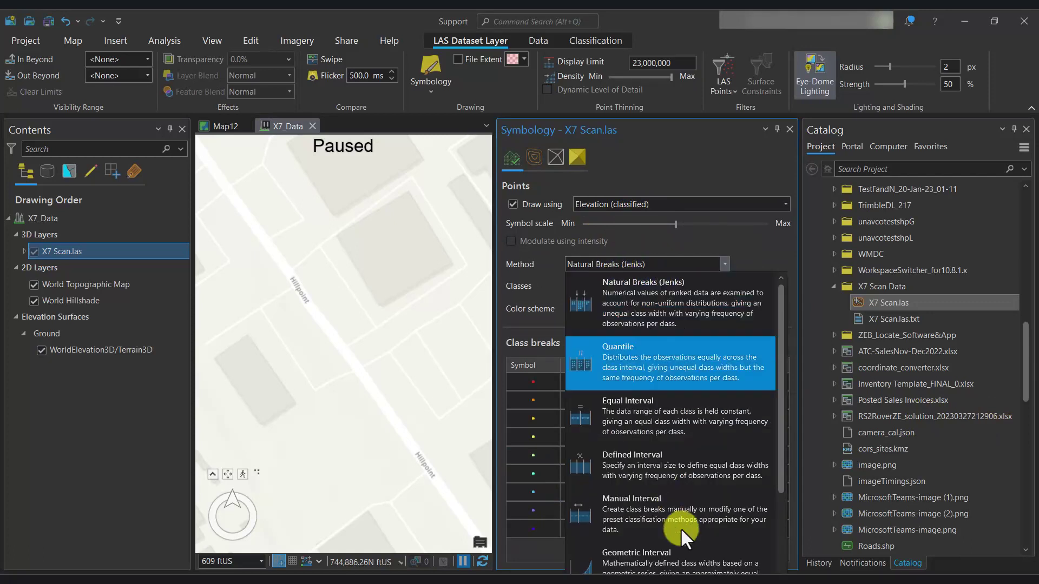
scroll(676, 520, "down", 3)
left_click(651, 446)
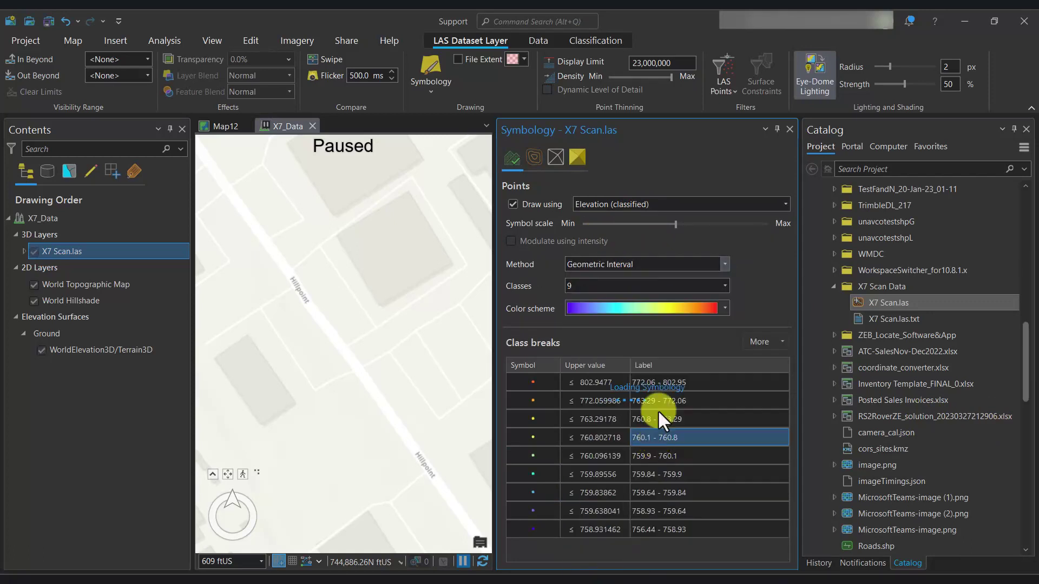
left_click(725, 283)
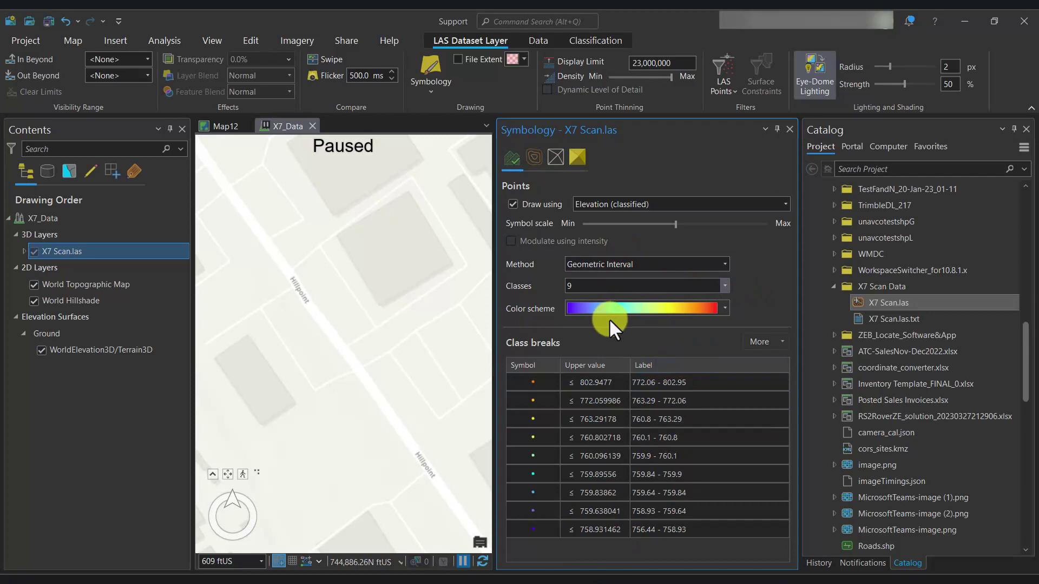
left_click(590, 315)
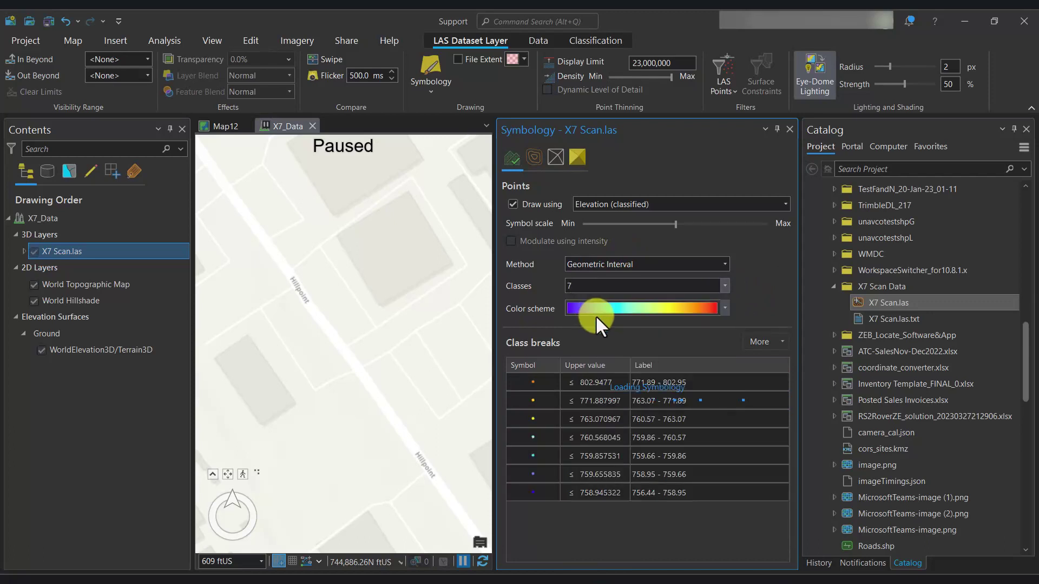
left_click(790, 129)
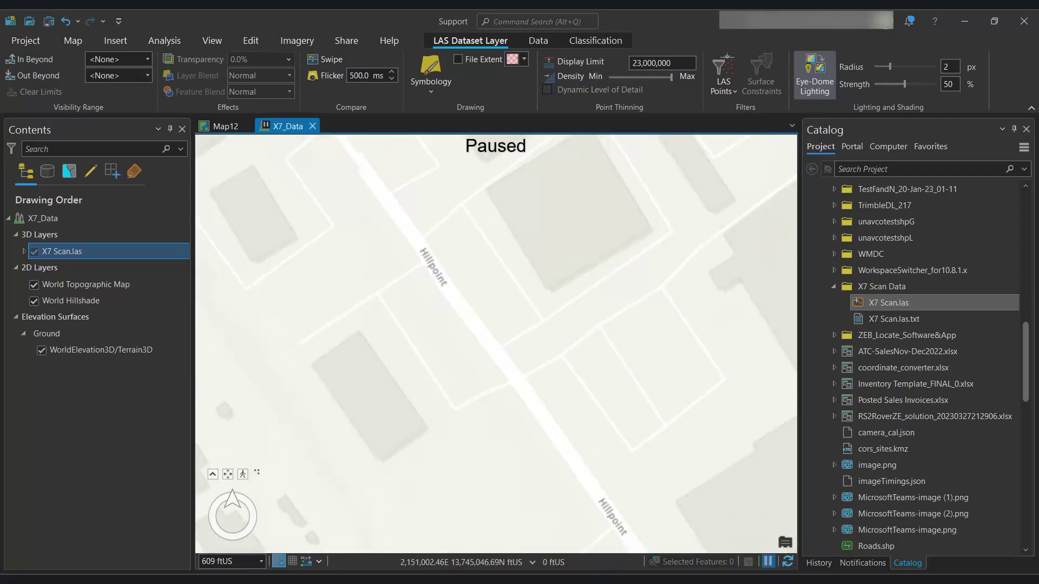
Step: Resume scene drawing and confirm the layer still draws by Elevation (classified)
key("F2")
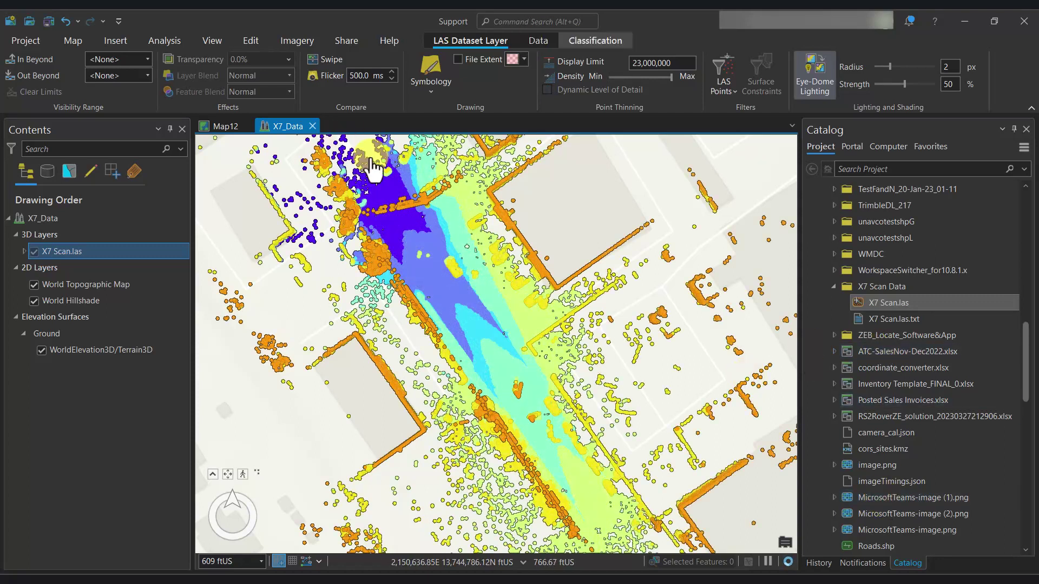
left_click(431, 70)
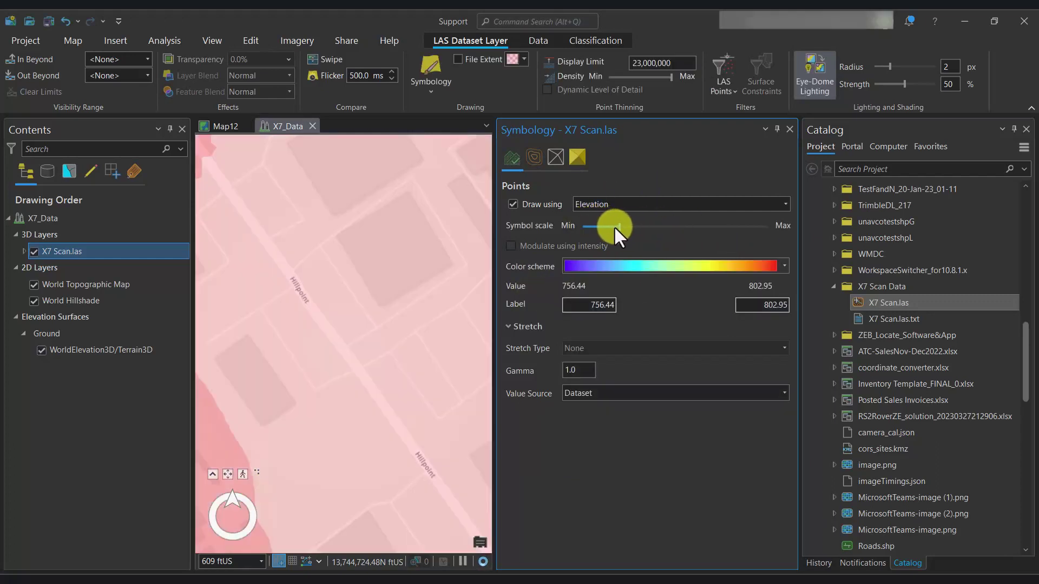
left_click(613, 205)
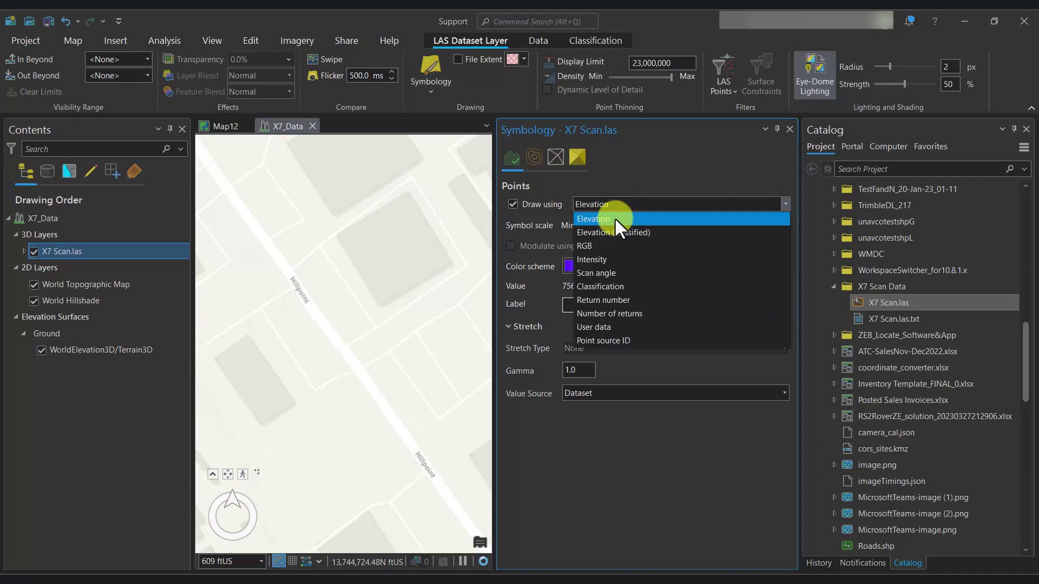
left_click(619, 234)
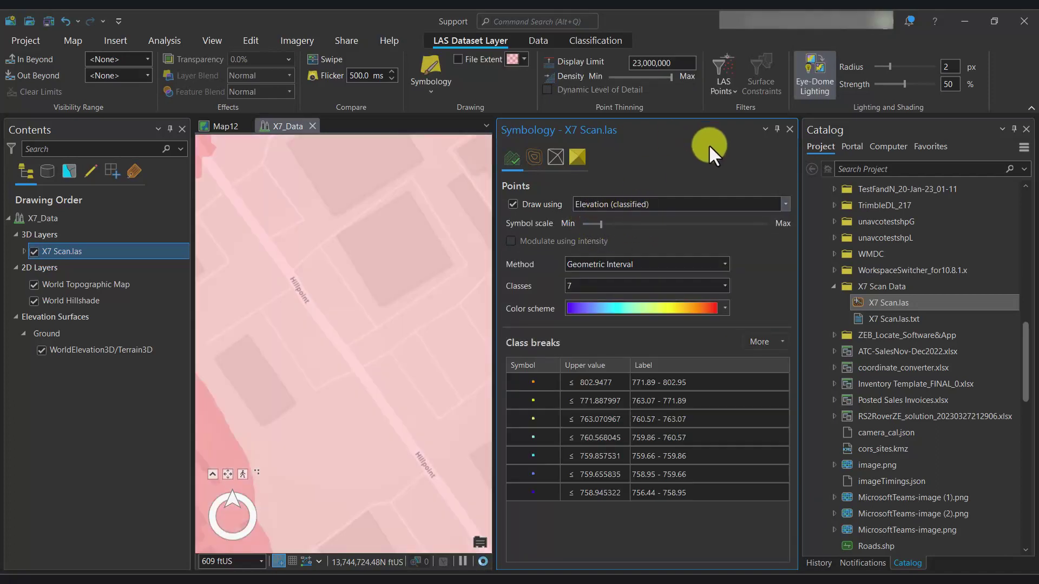
left_click(789, 130)
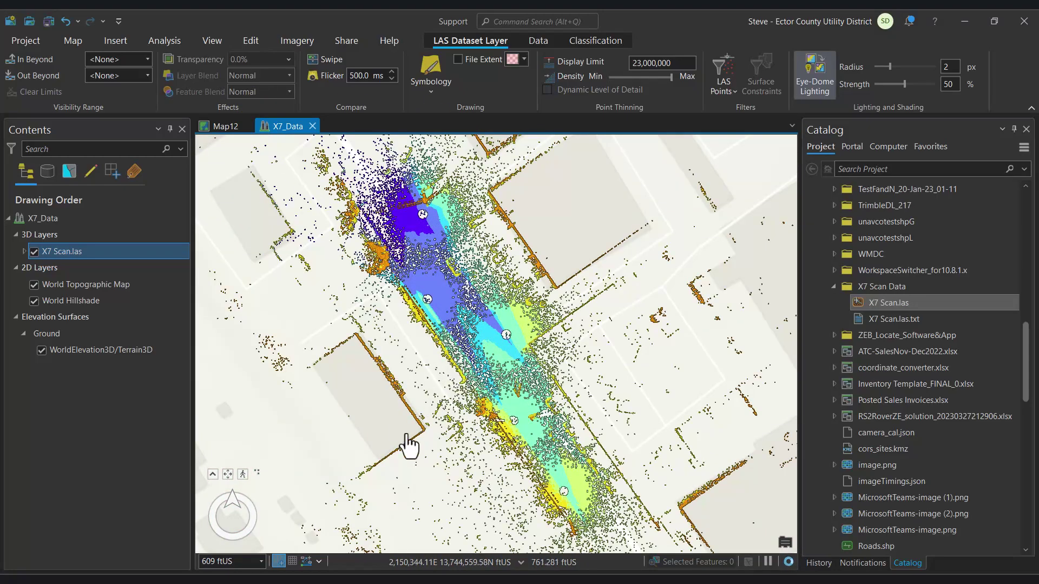
Step: Orbit, tilt and zoom in for a close oblique view of the street, poles and walls
middle_click_drag(409, 447, 575, 486)
middle_click_drag(442, 373, 232, 351)
scroll(233, 351, "up", 5)
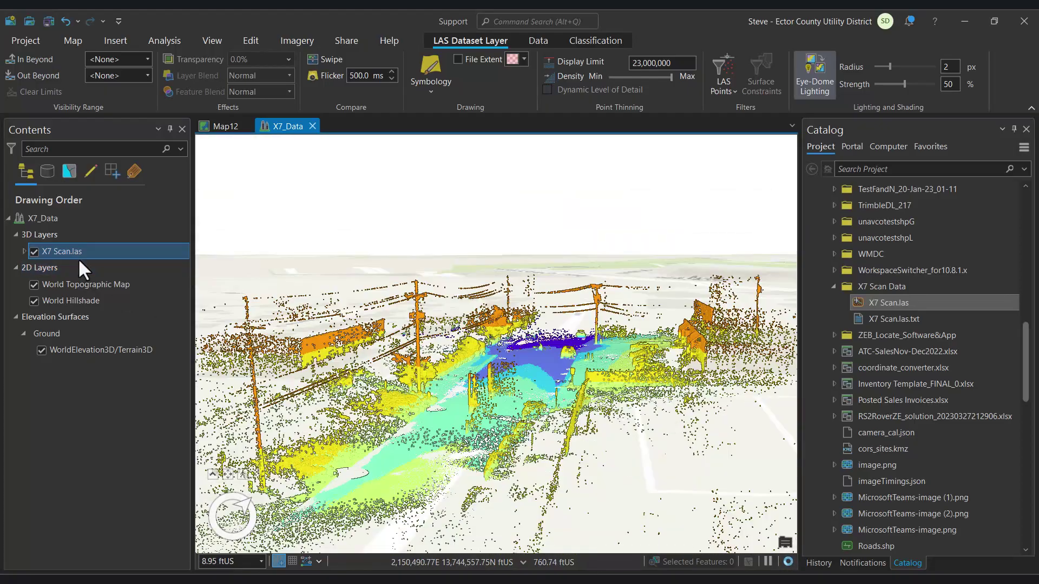
right_click(83, 253)
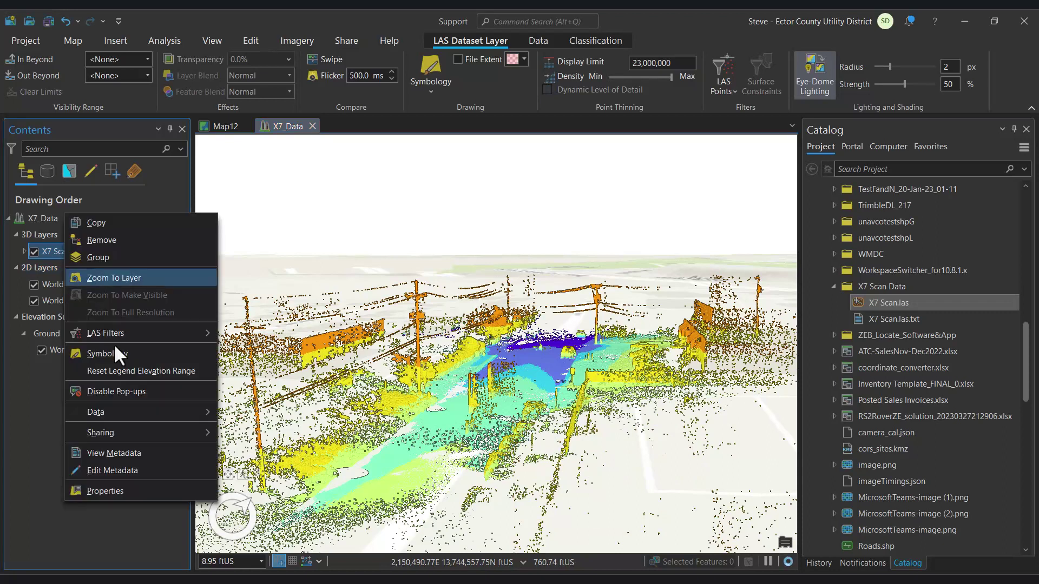
left_click(129, 495)
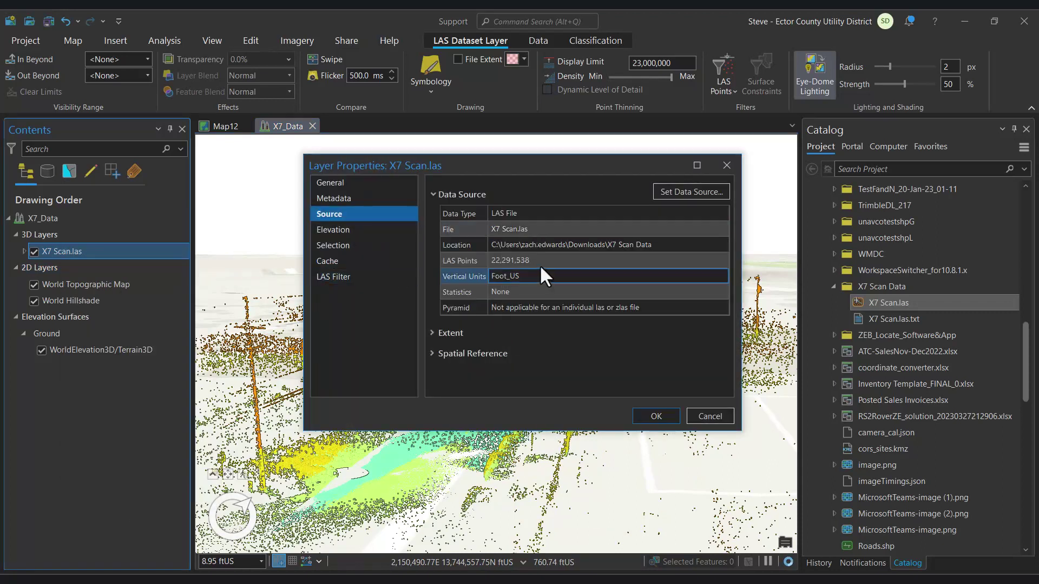
left_click_drag(527, 264, 474, 265)
left_click(516, 277)
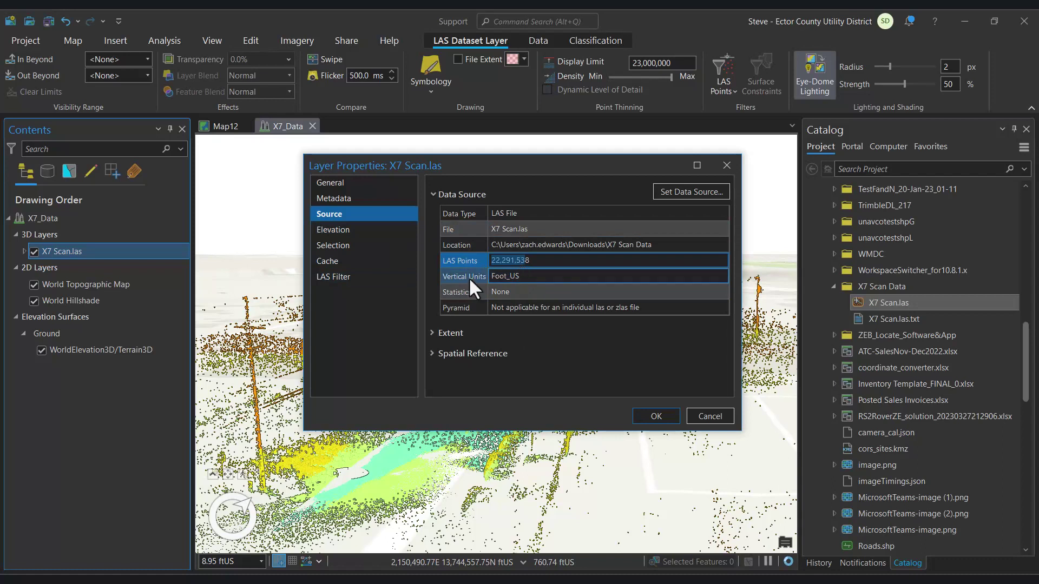
left_click(431, 333)
scroll(491, 350, "down", 1)
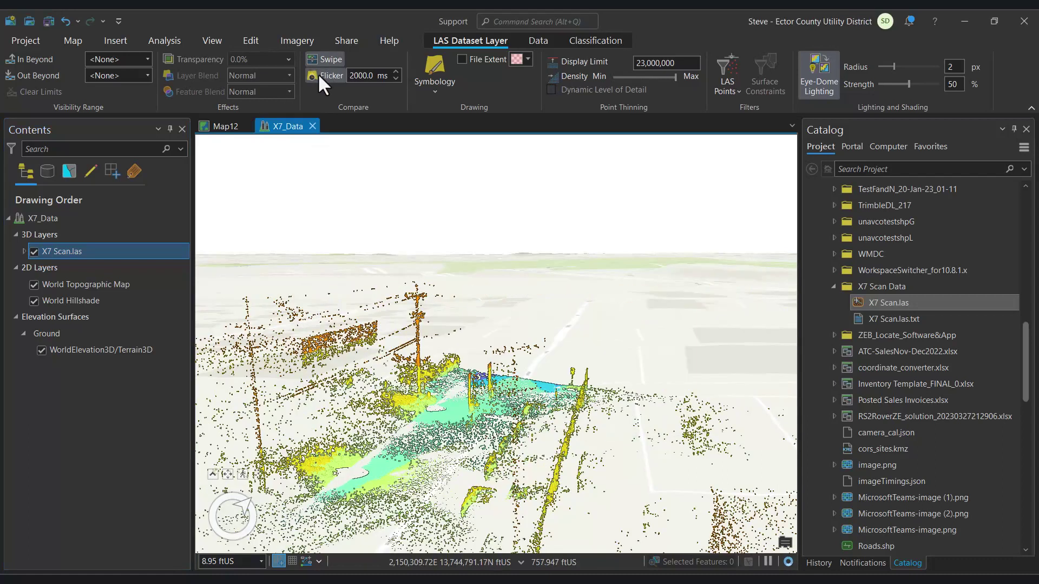
Step: Draw X7 Scan.las by Intensity with smaller symbols and the black-to-white 0–65535 grayscale scheme
left_click(434, 88)
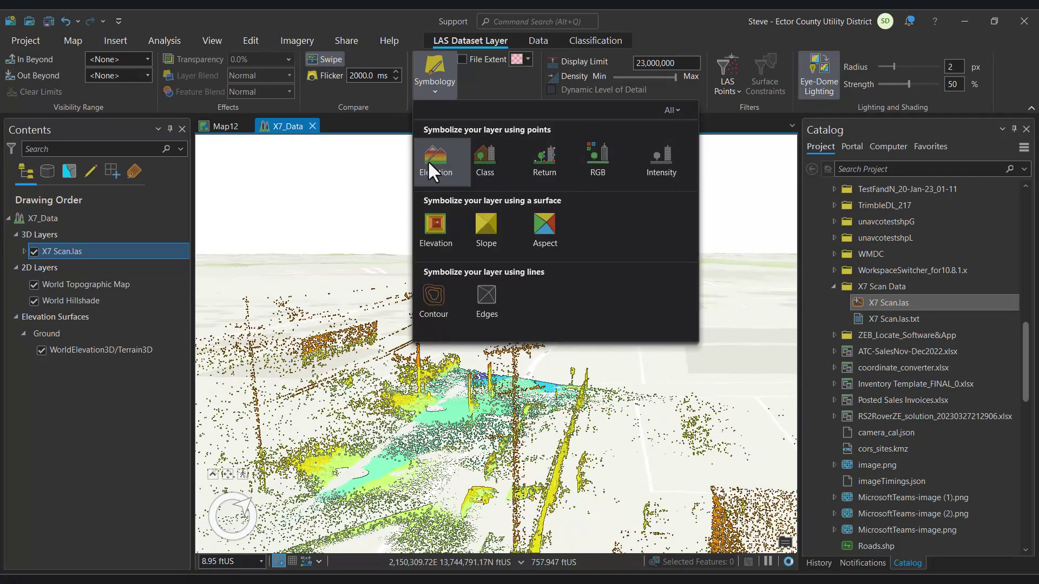
left_click(661, 176)
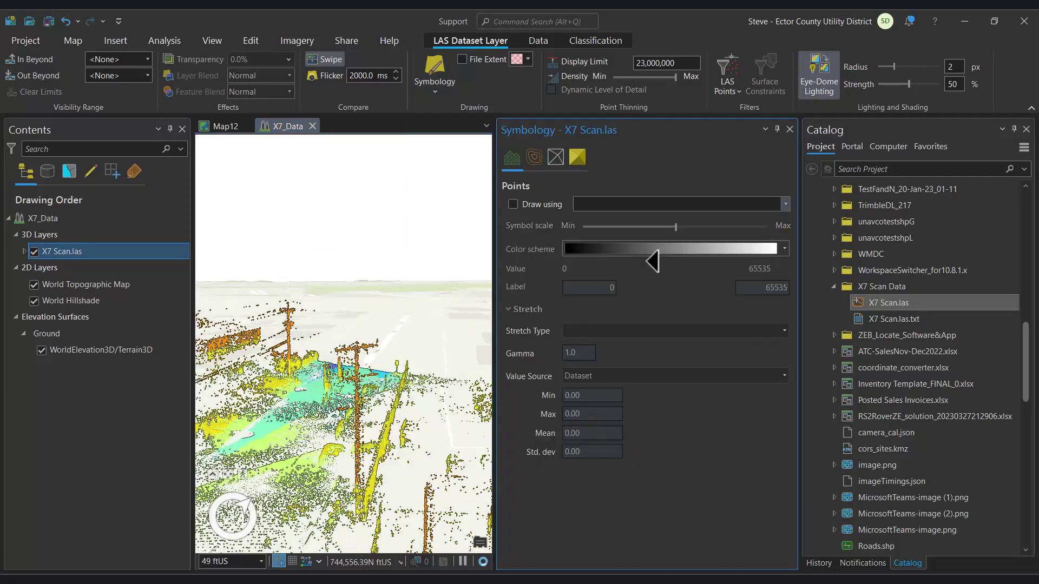
left_click(598, 226)
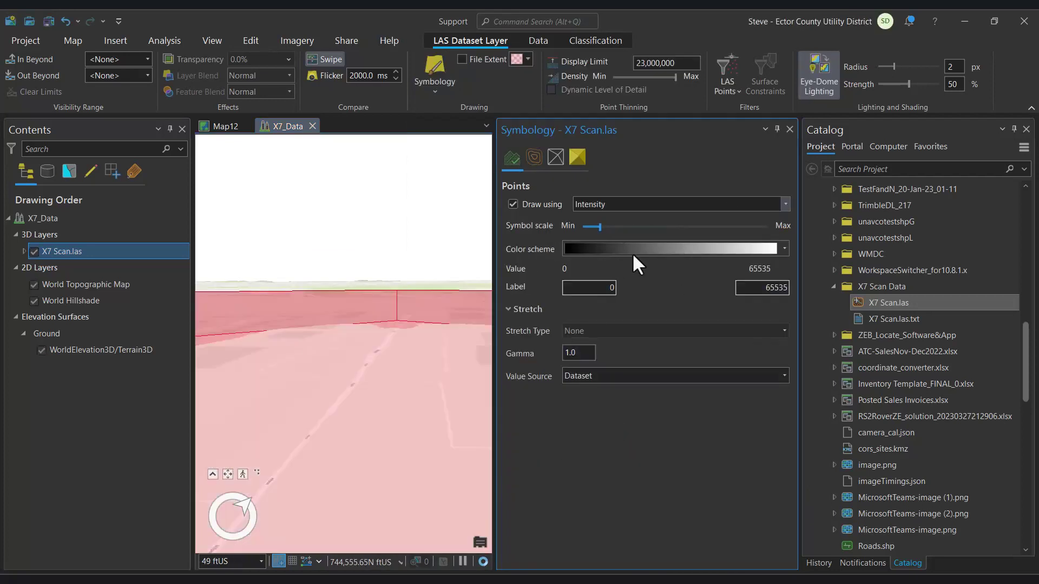
left_click(785, 205)
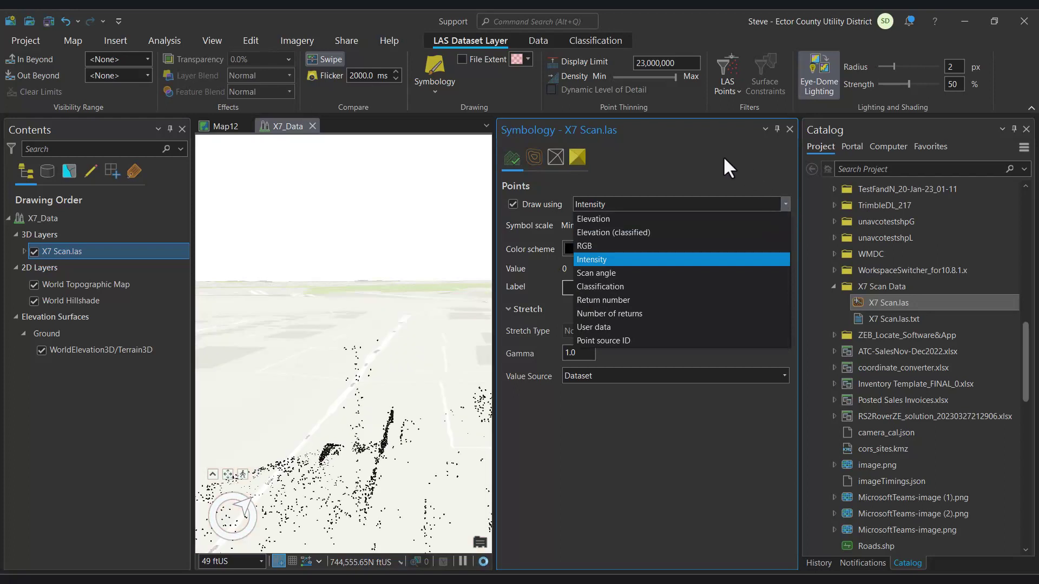
left_click(708, 163)
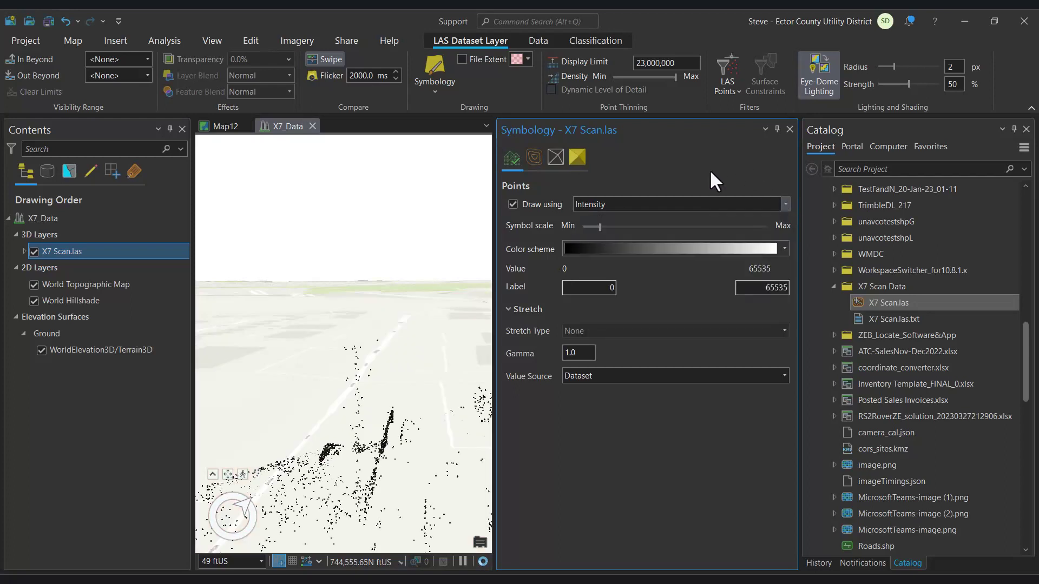
left_click(769, 250)
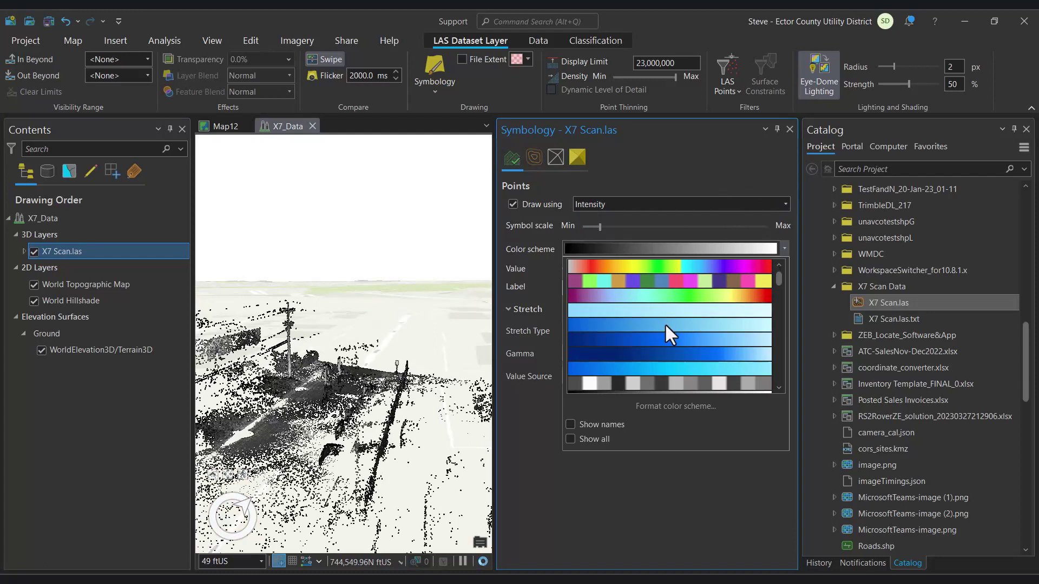
left_click(660, 132)
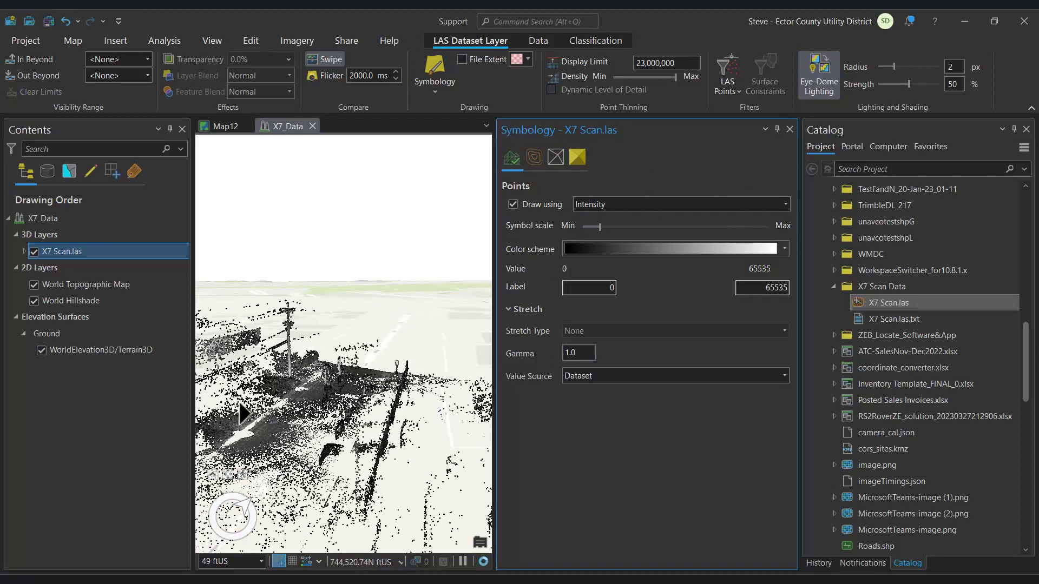